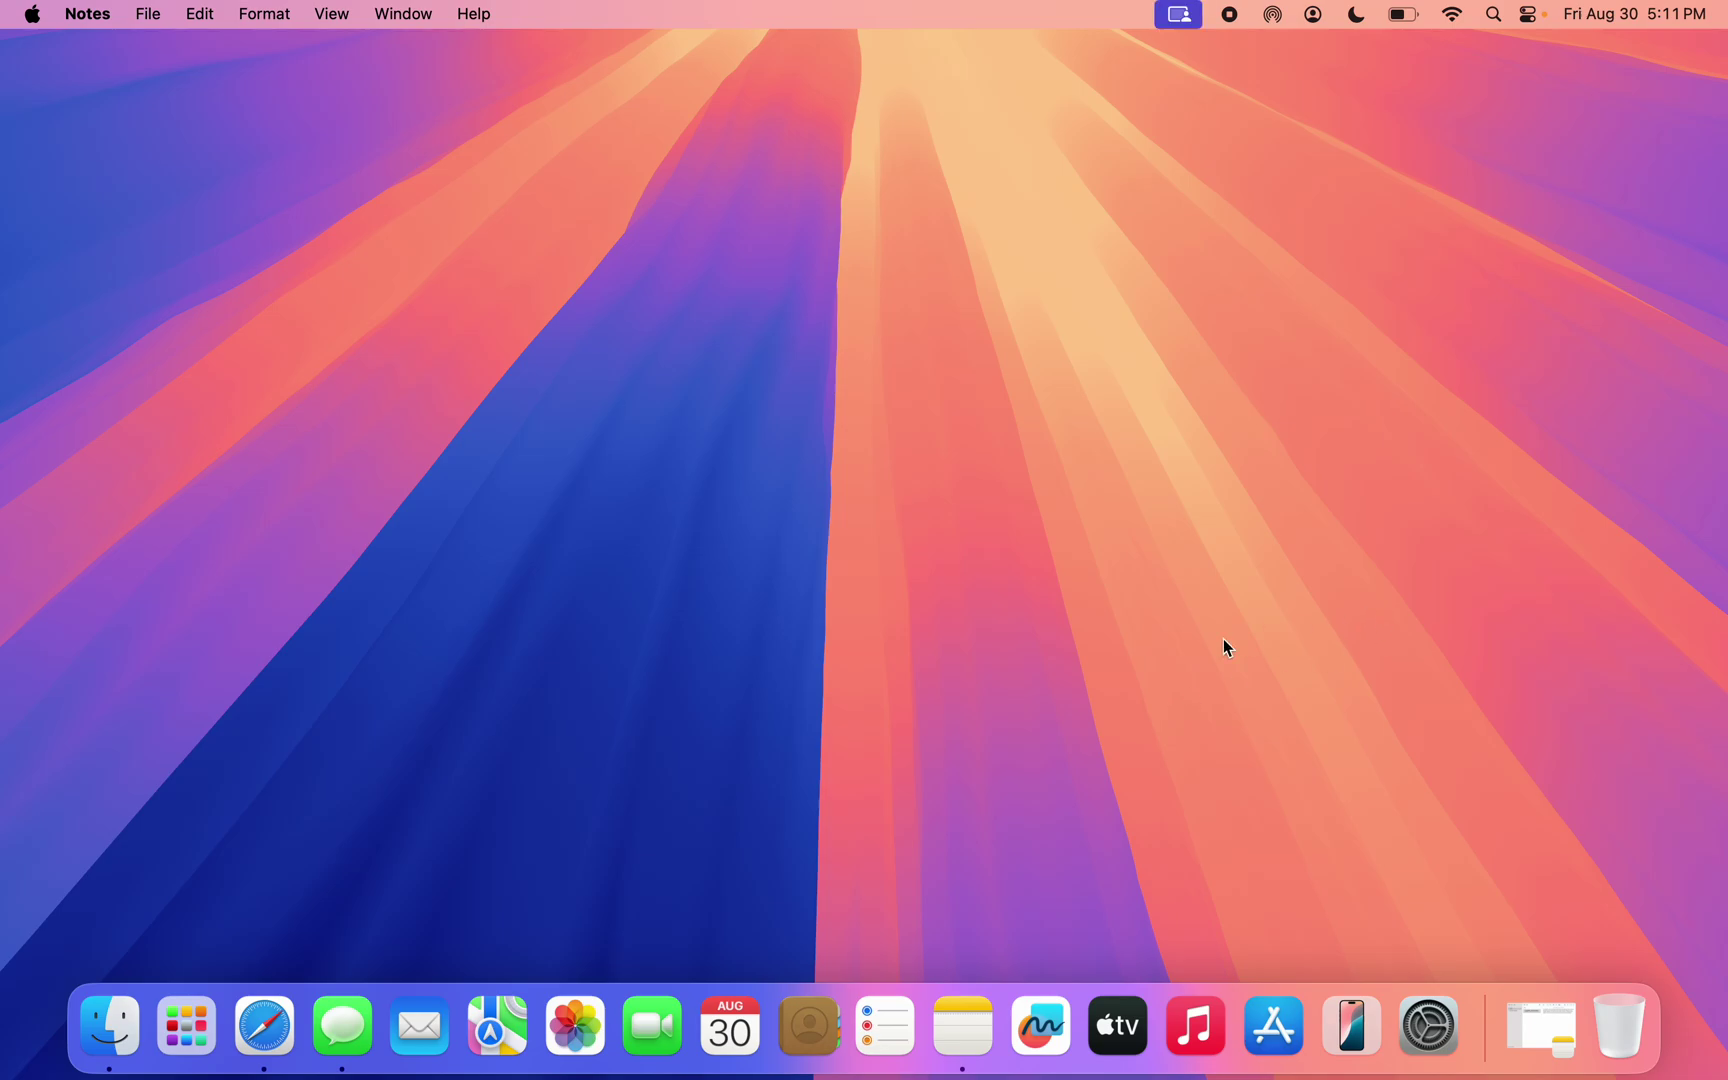
Step: Restore the minimized Notes window from the Dock to show the ChatGPT note
left_click(1539, 1027)
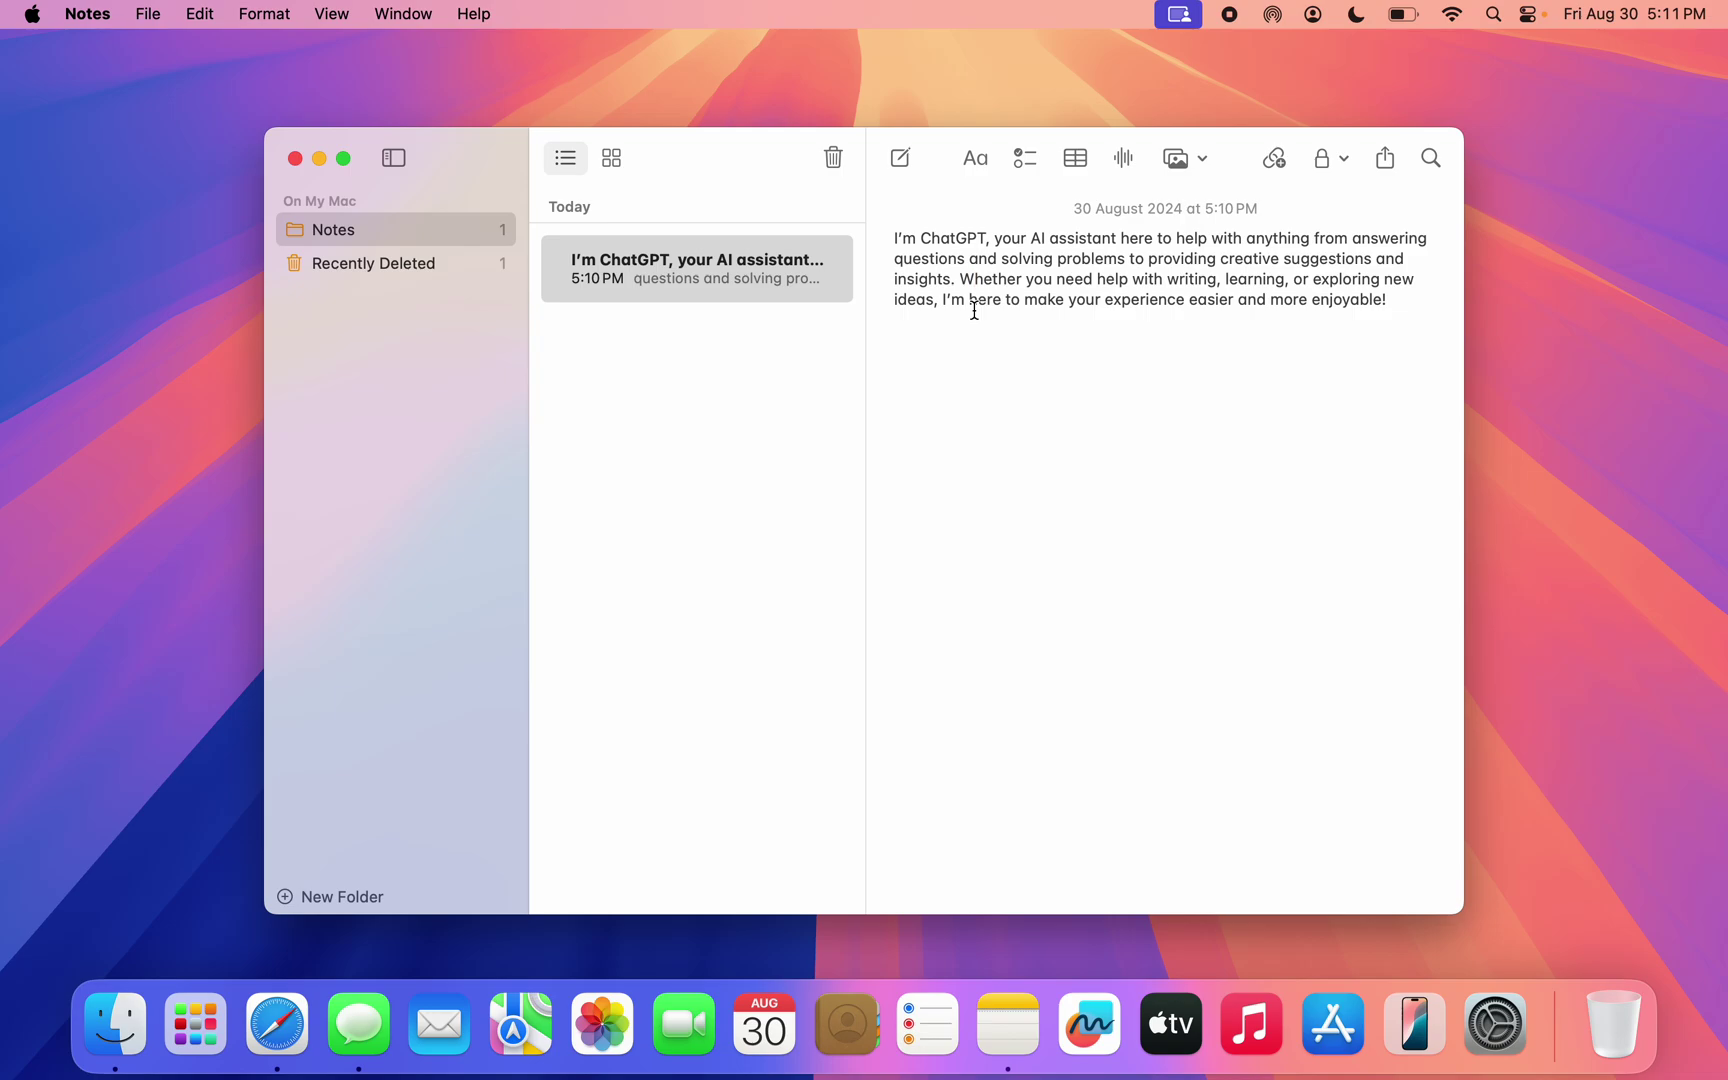
Step: Select the entire ChatGPT paragraph and bring up its context menu for Writing Tools
triple_click(1055, 295)
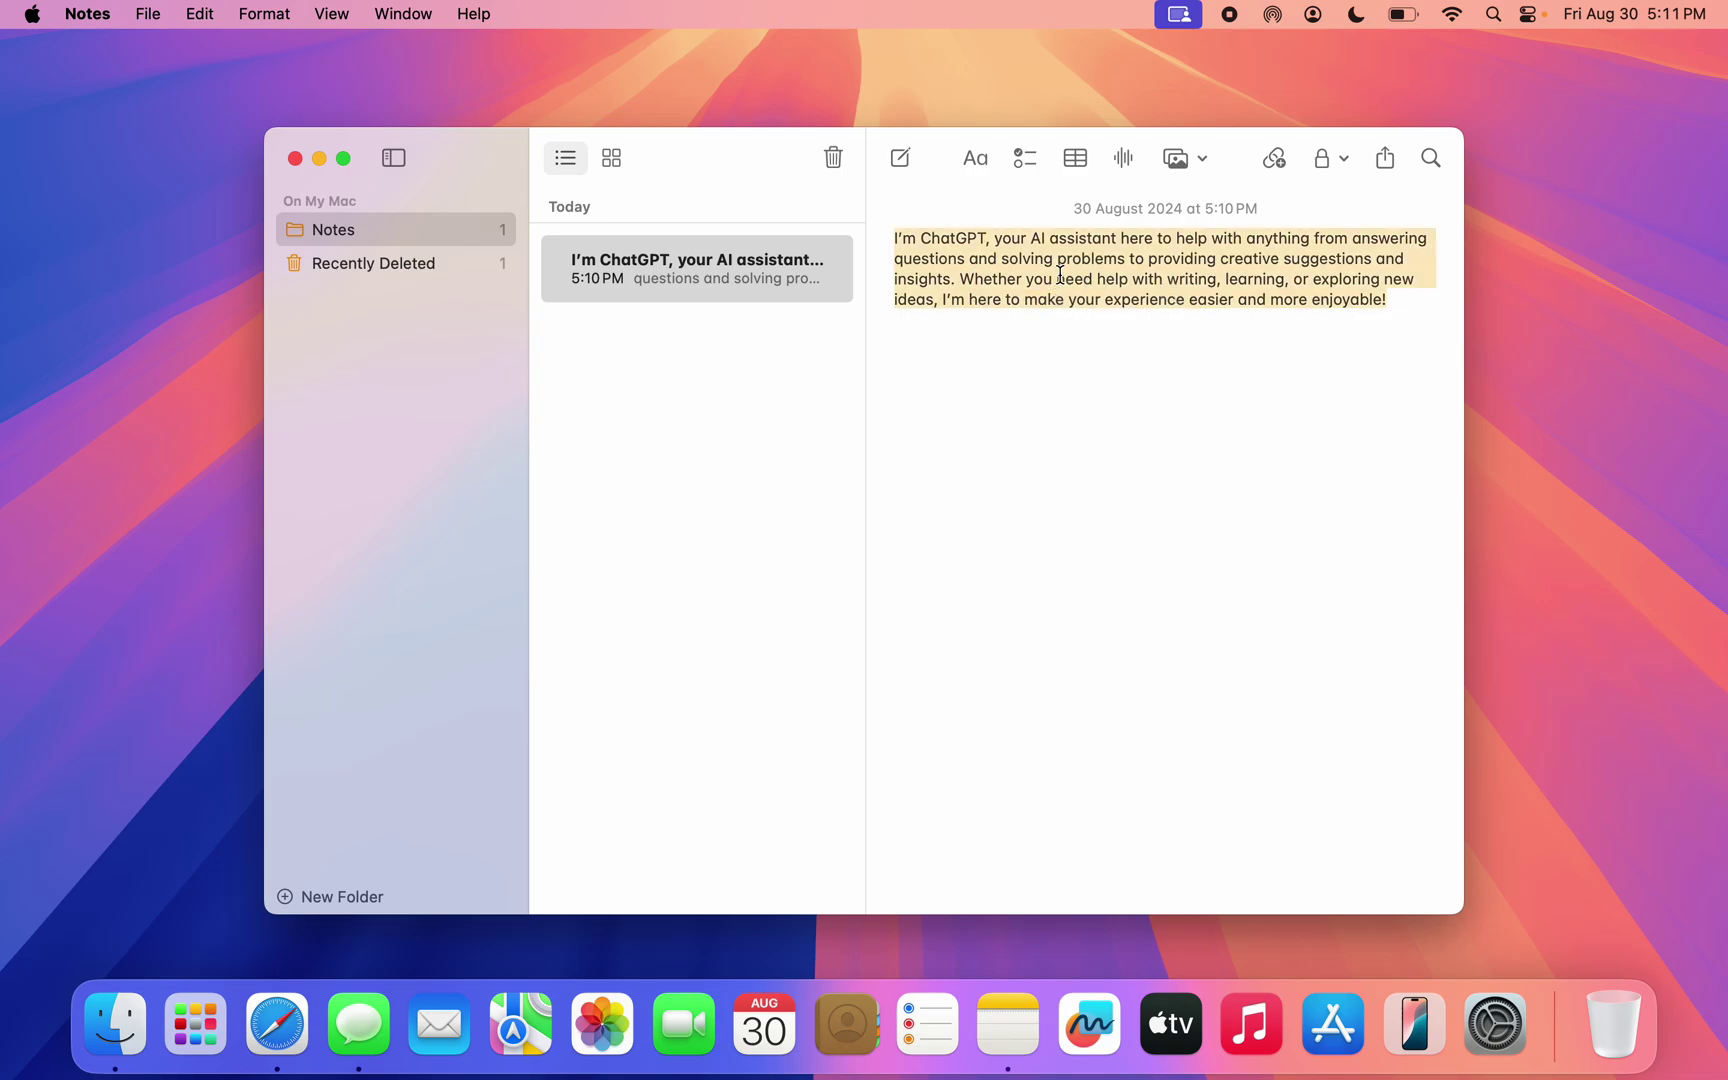
right_click(1060, 276)
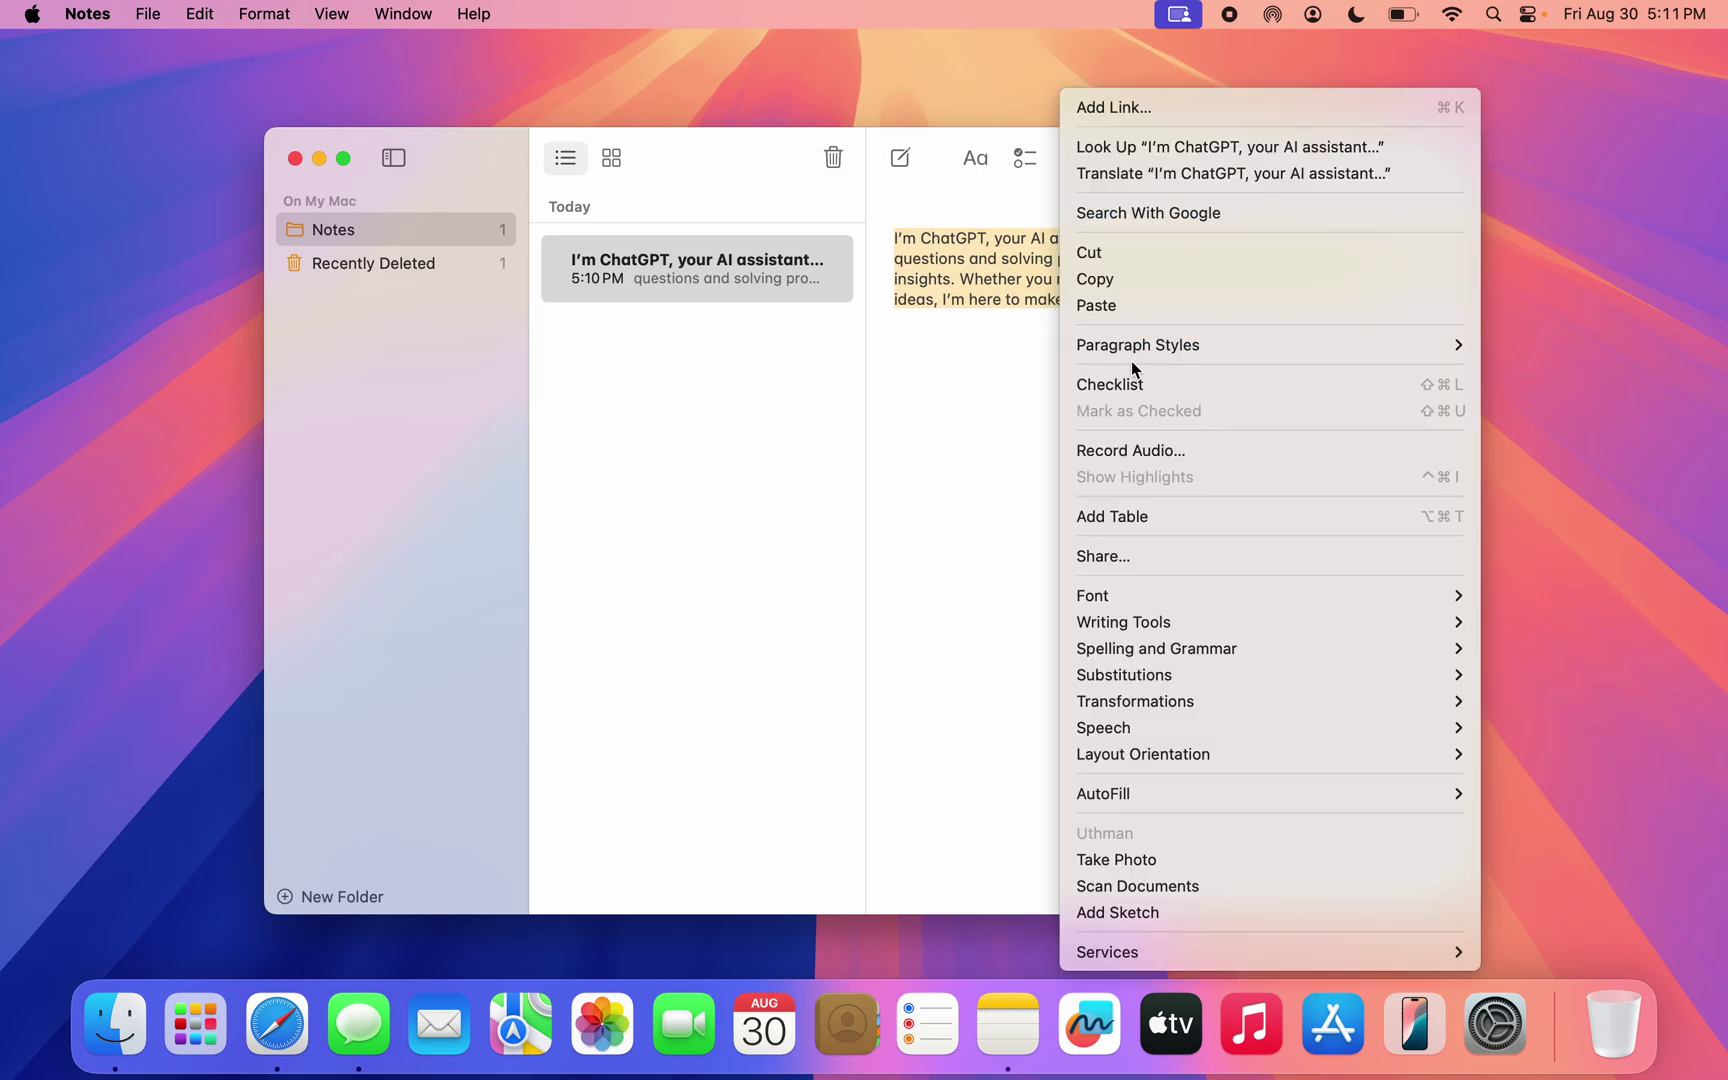
mouse_move(1124, 622)
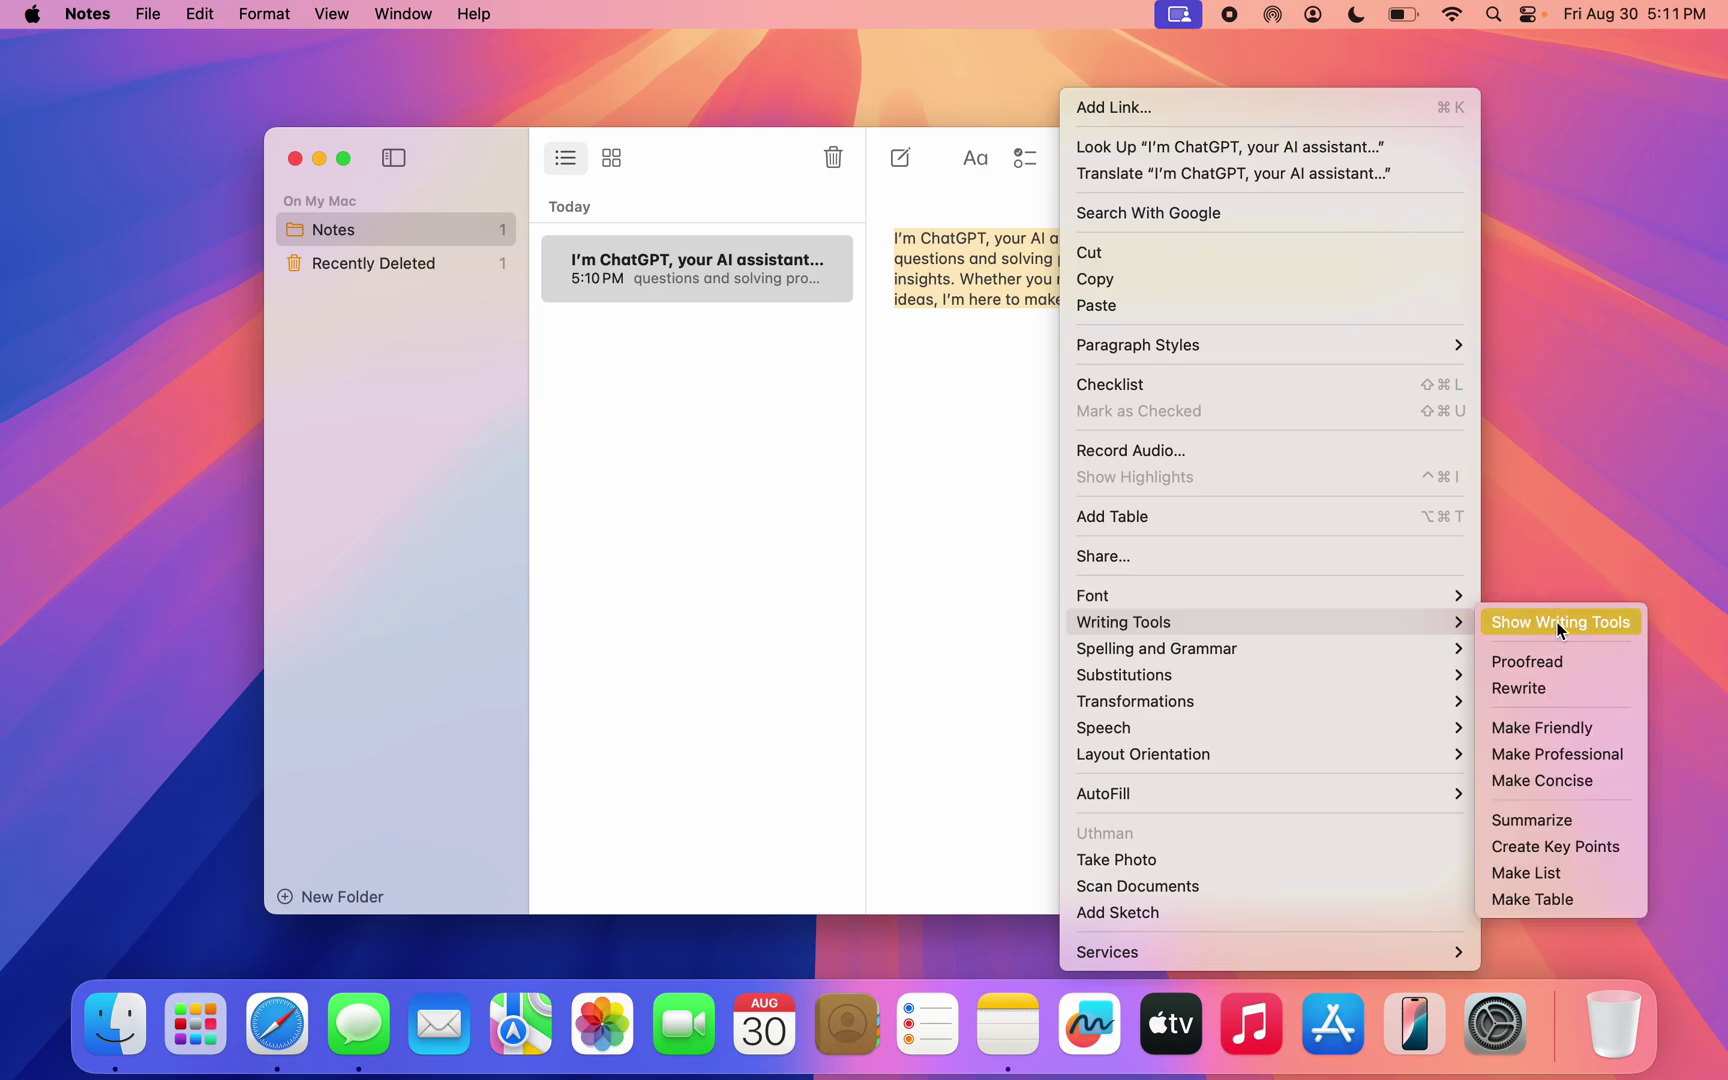
Step: Choose Show Writing Tools to open the panel for the ChatGPT paragraph
left_click(1584, 629)
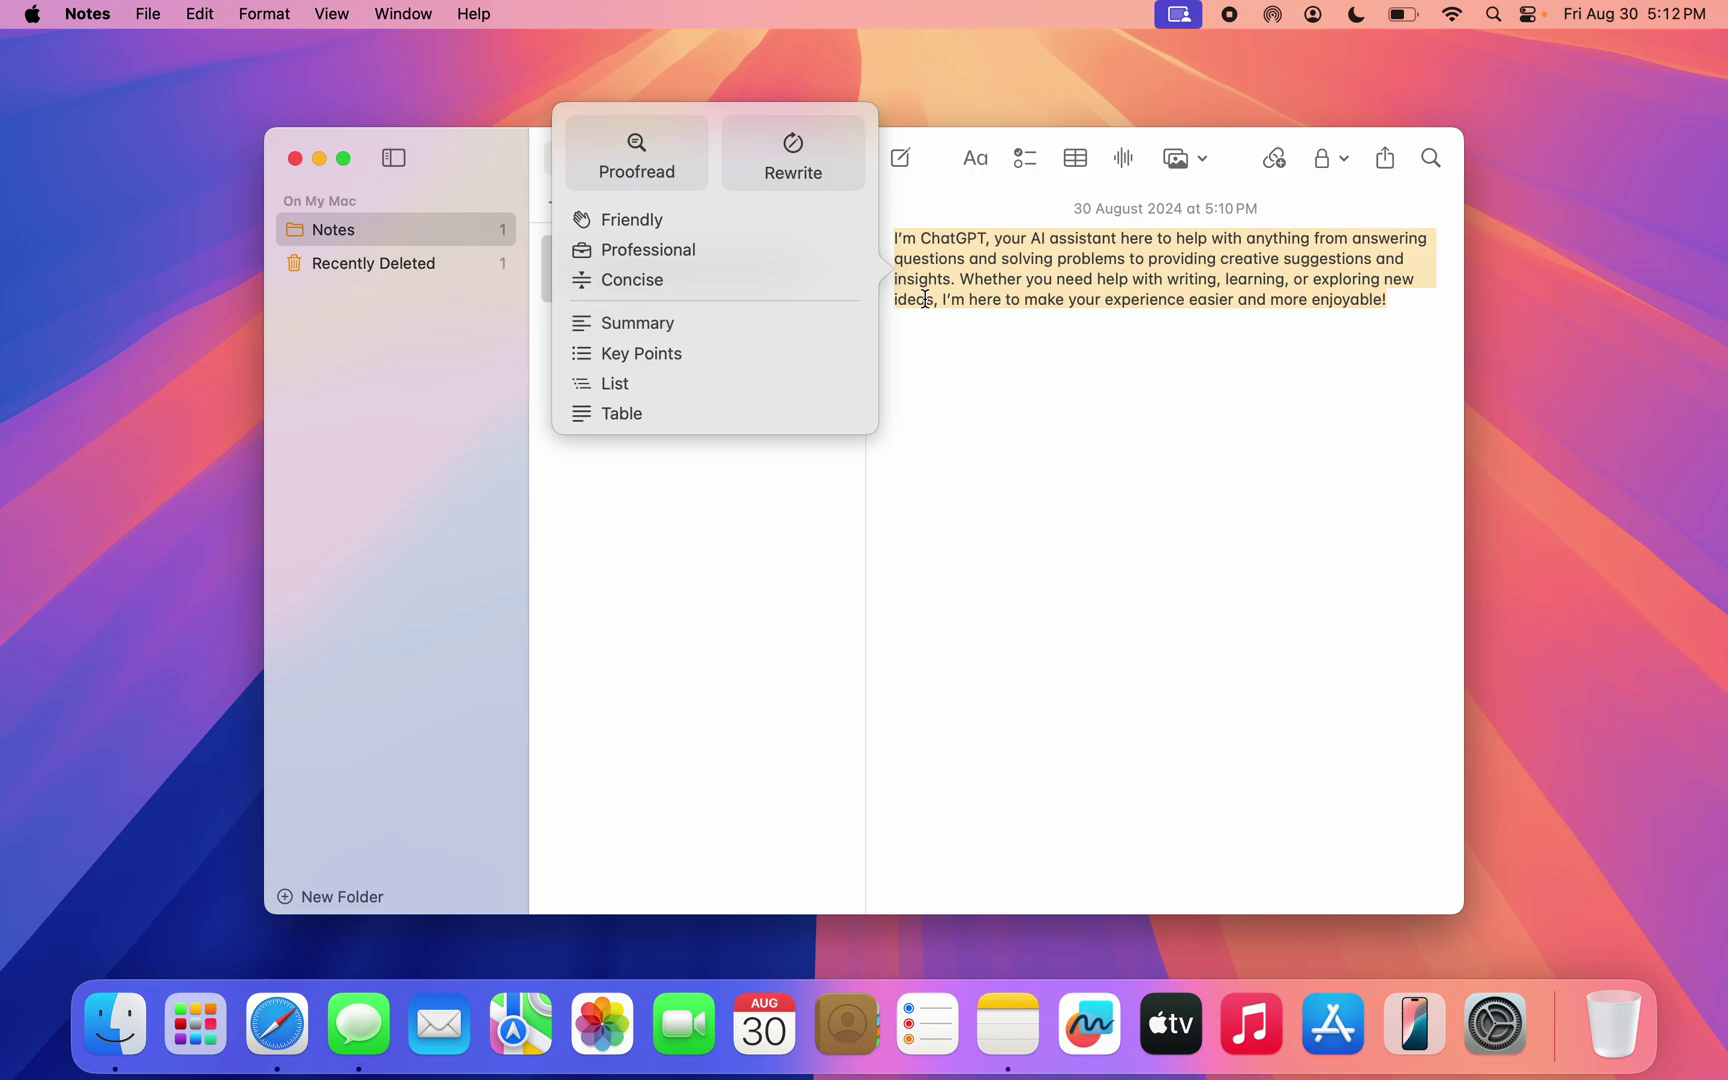
Step: Generate a one-sentence Summary of the ChatGPT paragraph, then dismiss it unchanged
left_click(728, 325)
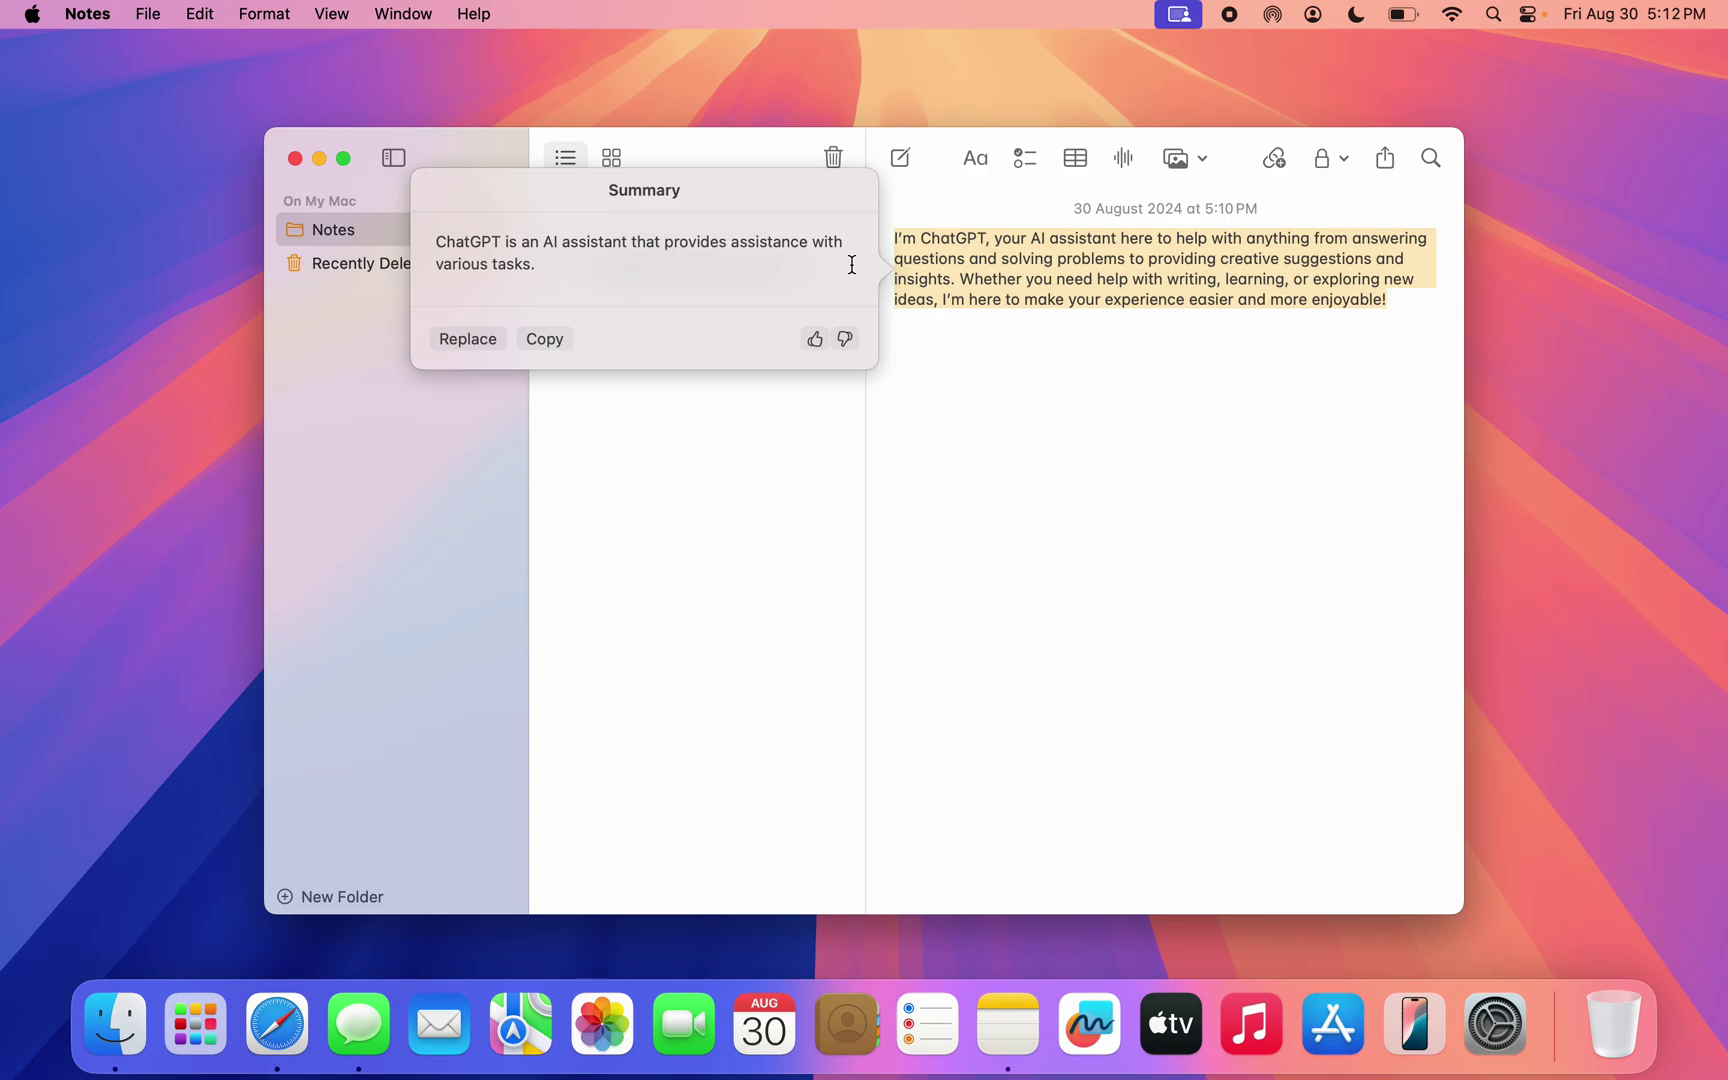
left_click(1048, 274)
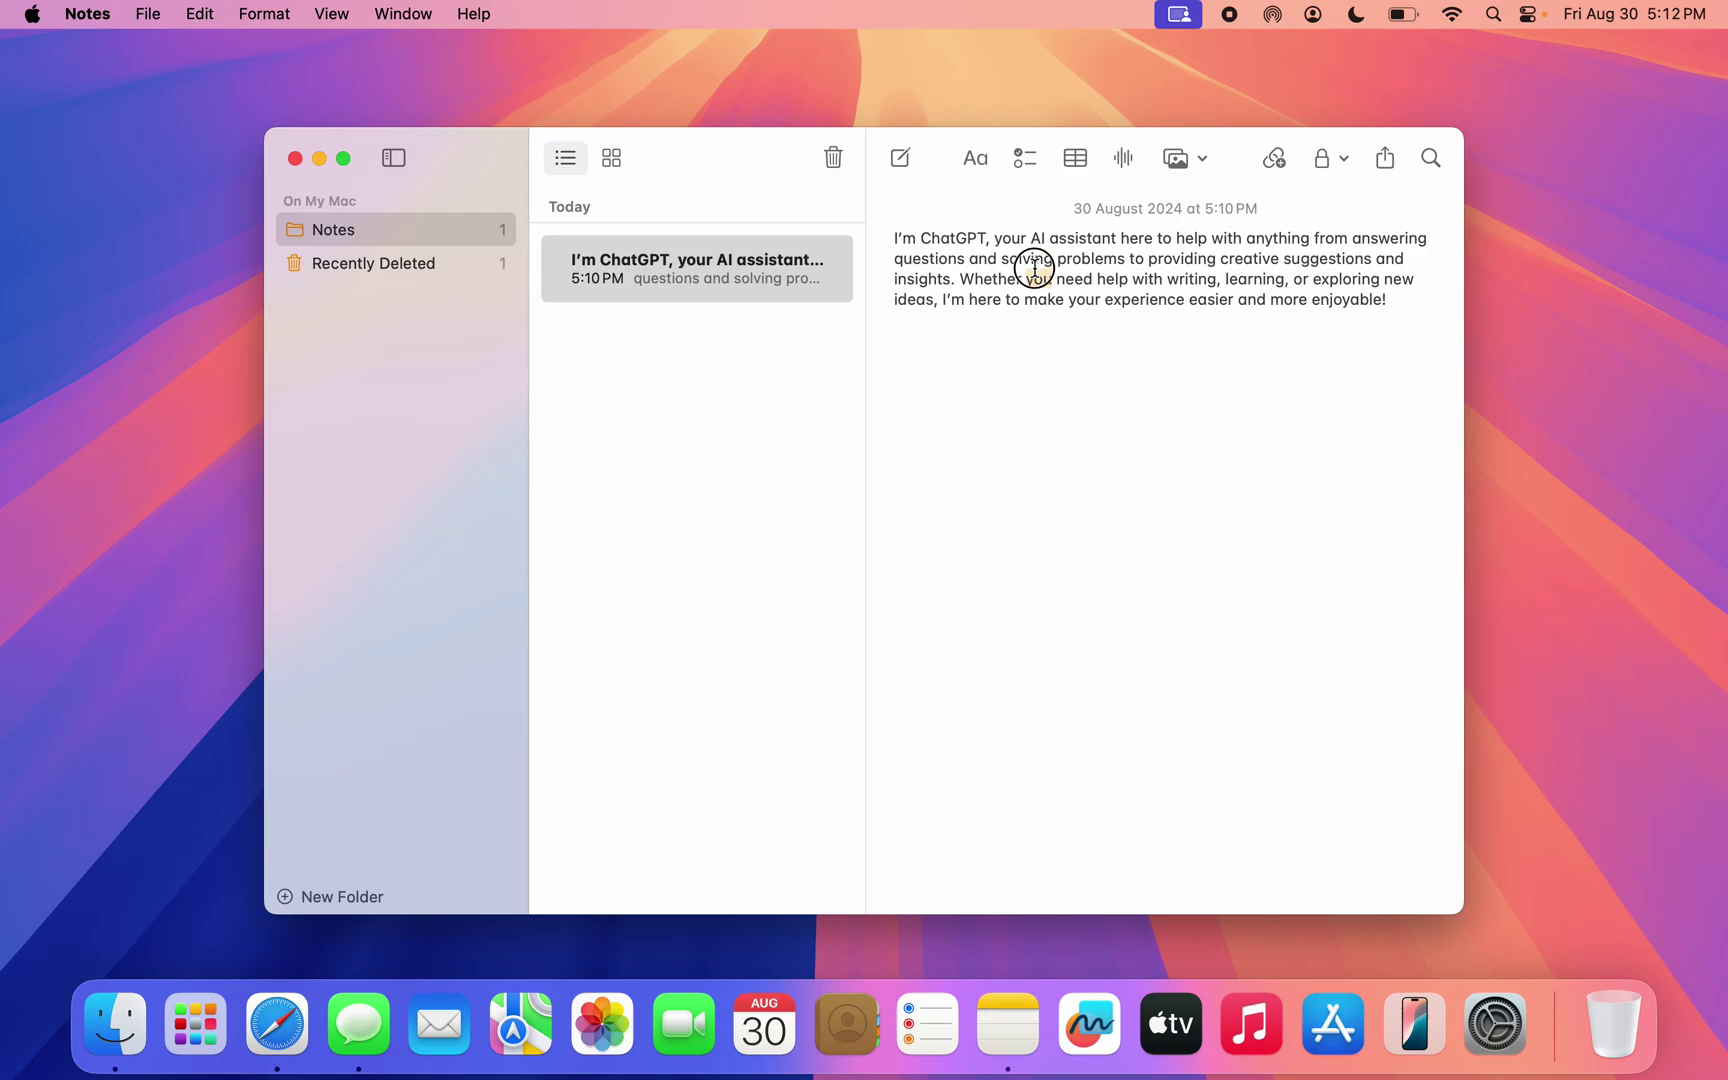
Step: Reselect the ChatGPT paragraph and reopen Show Writing Tools from its context menu
triple_click(1034, 267)
right_click(1034, 267)
mouse_move(1100, 622)
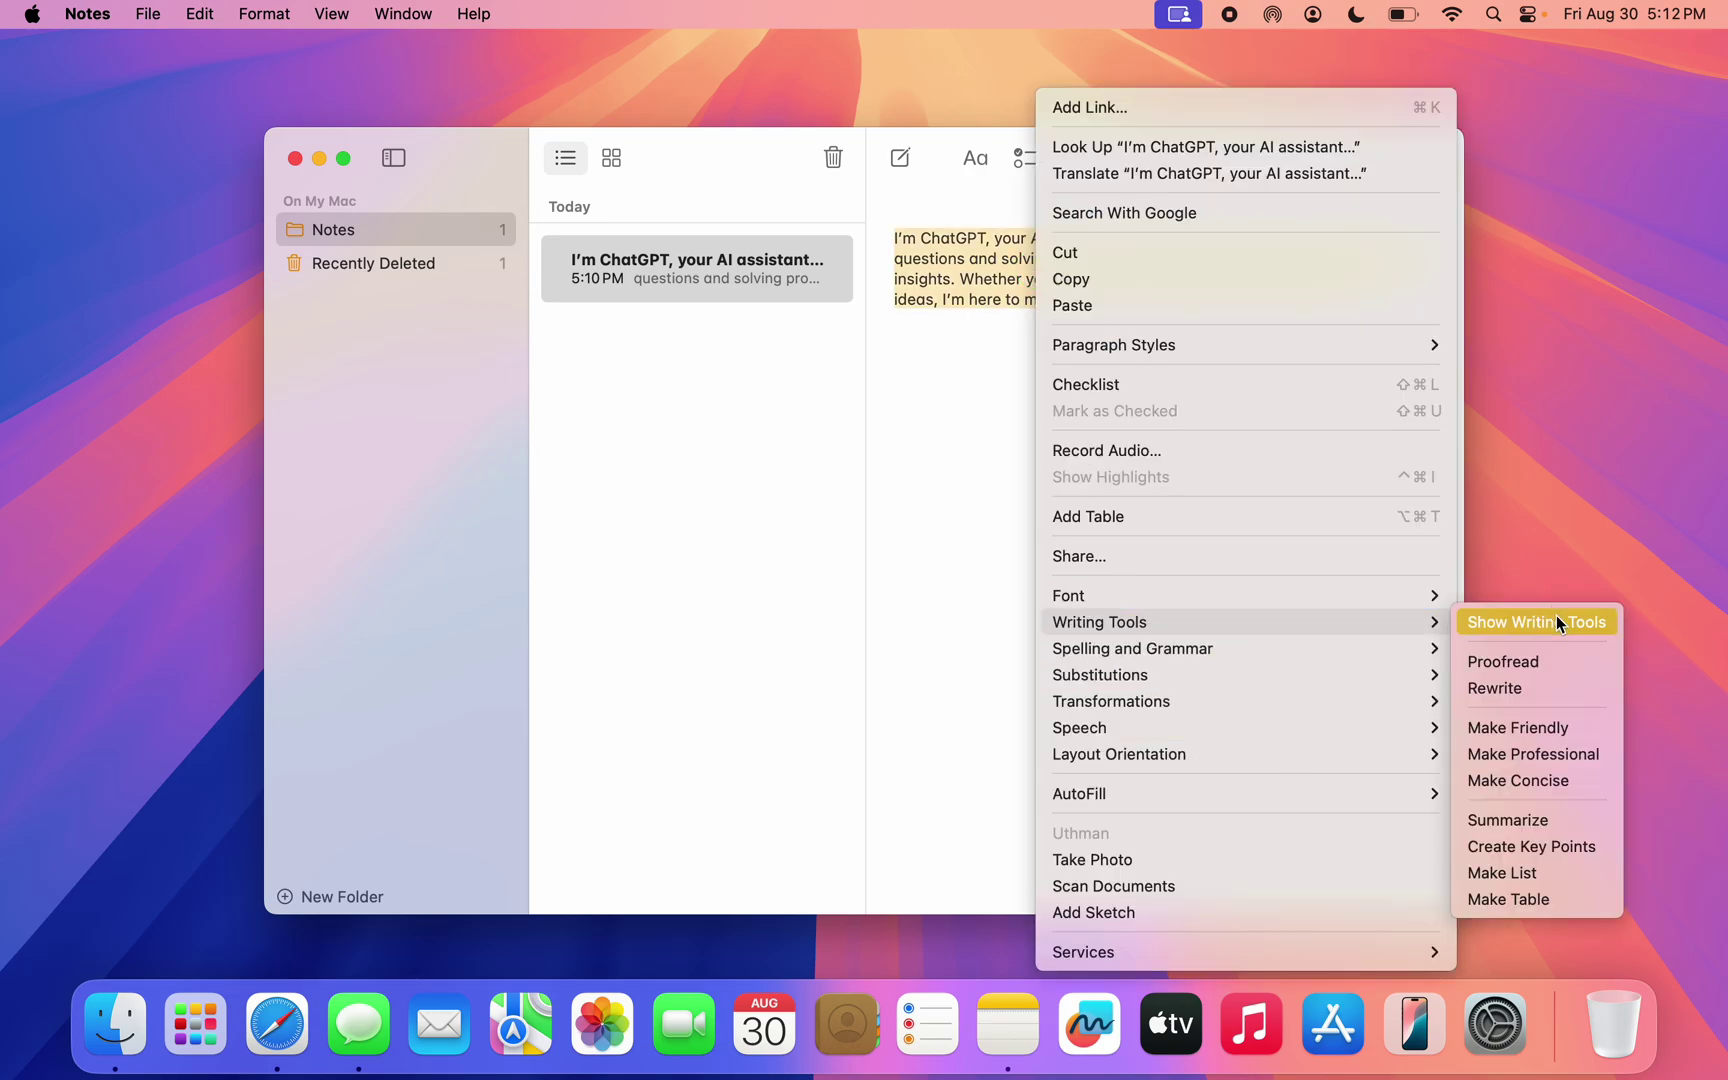
left_click(1553, 622)
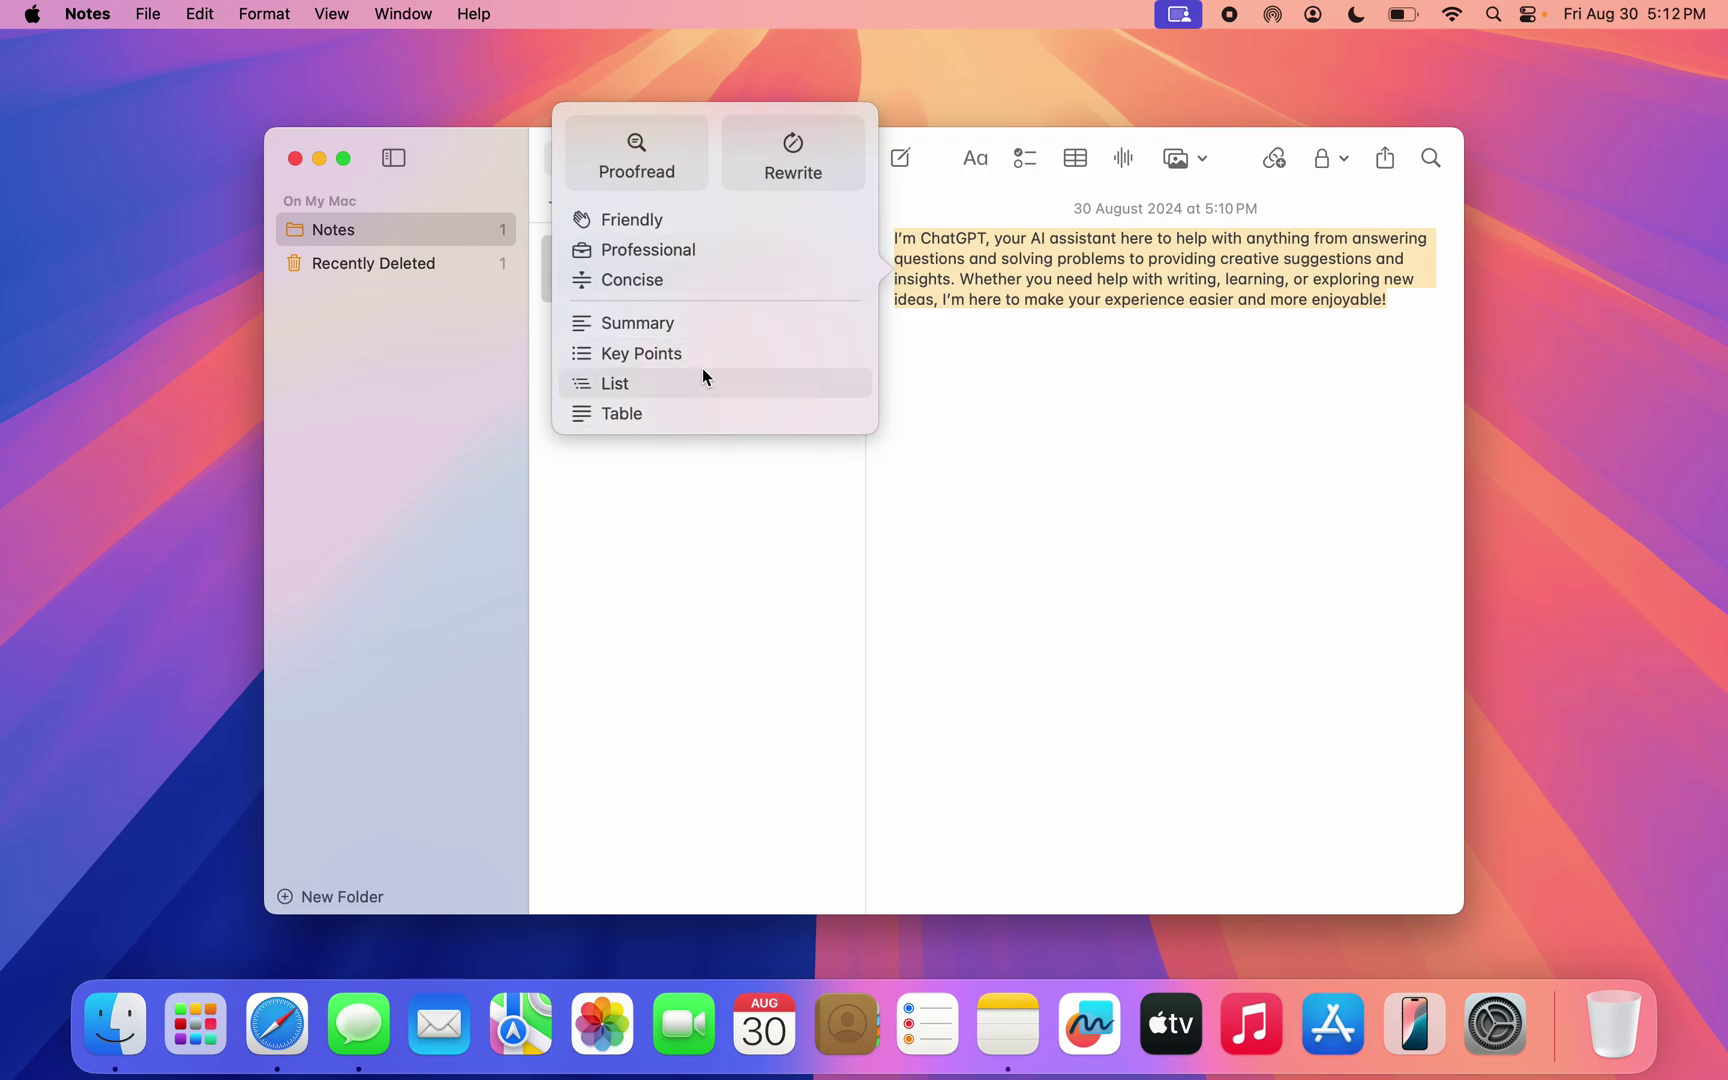
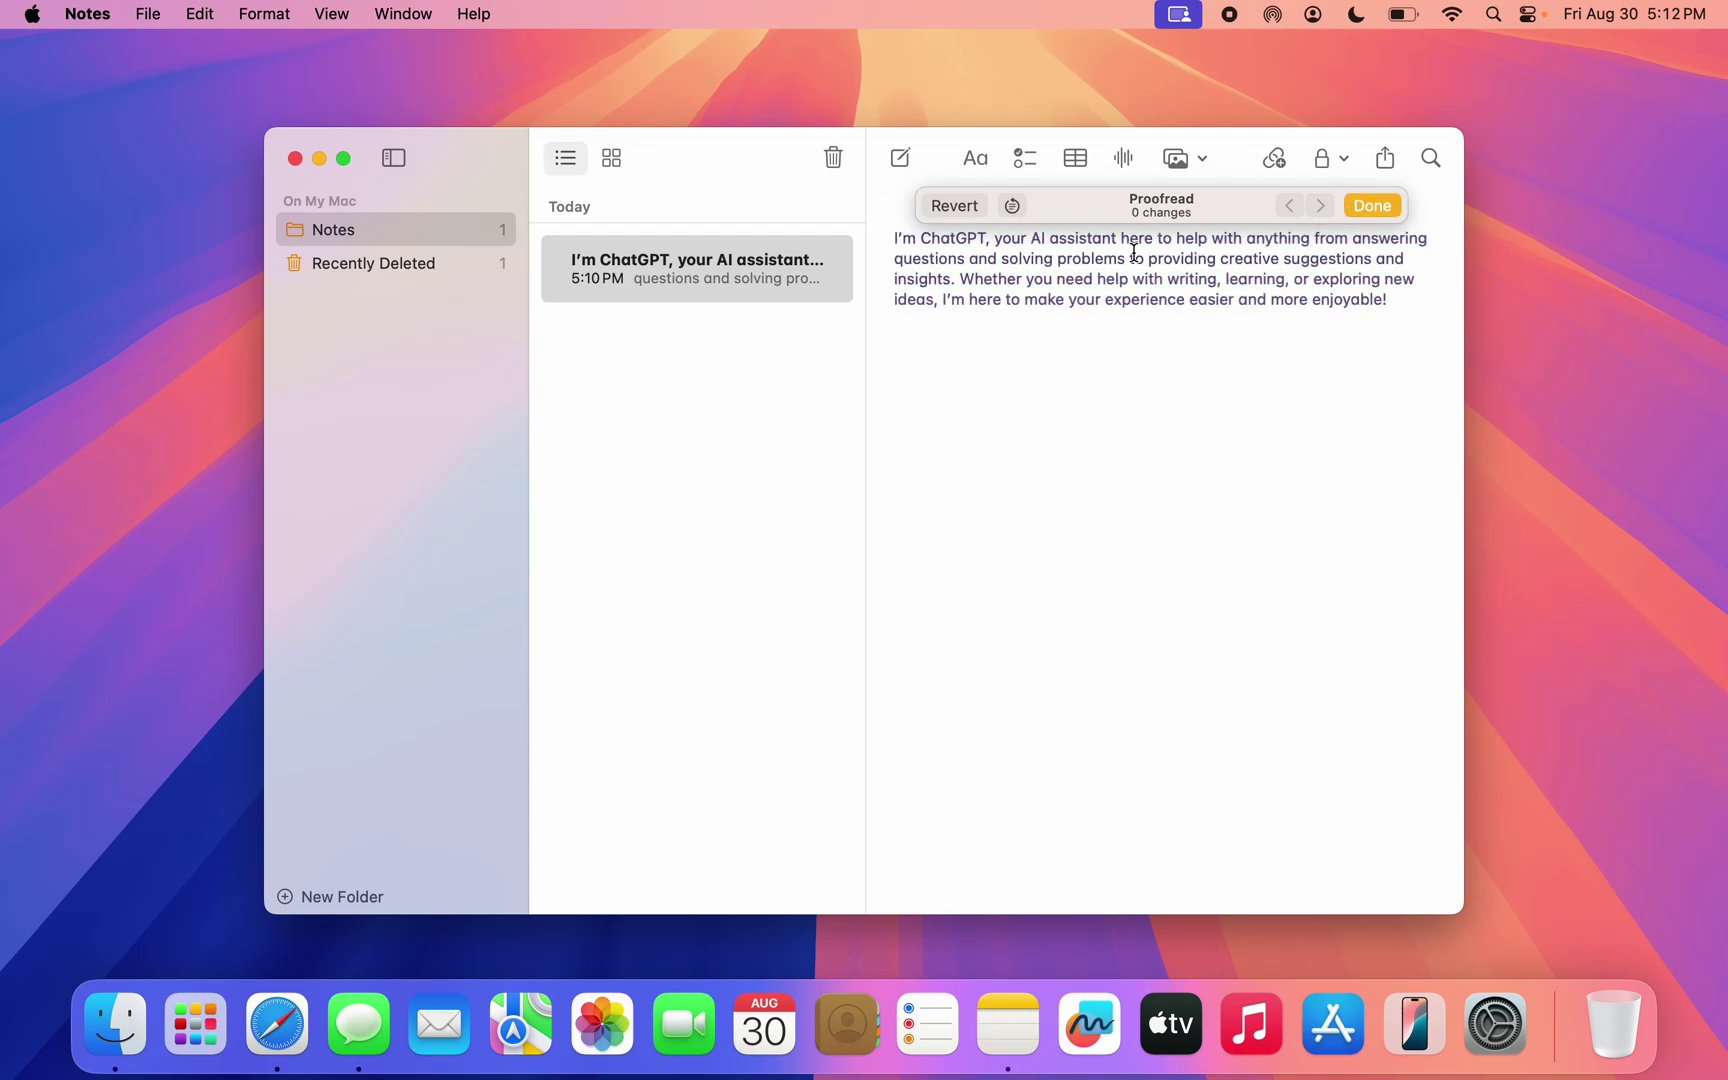
Step: Select all of the note's text, including the ChatGPT paragraph
key("super+a")
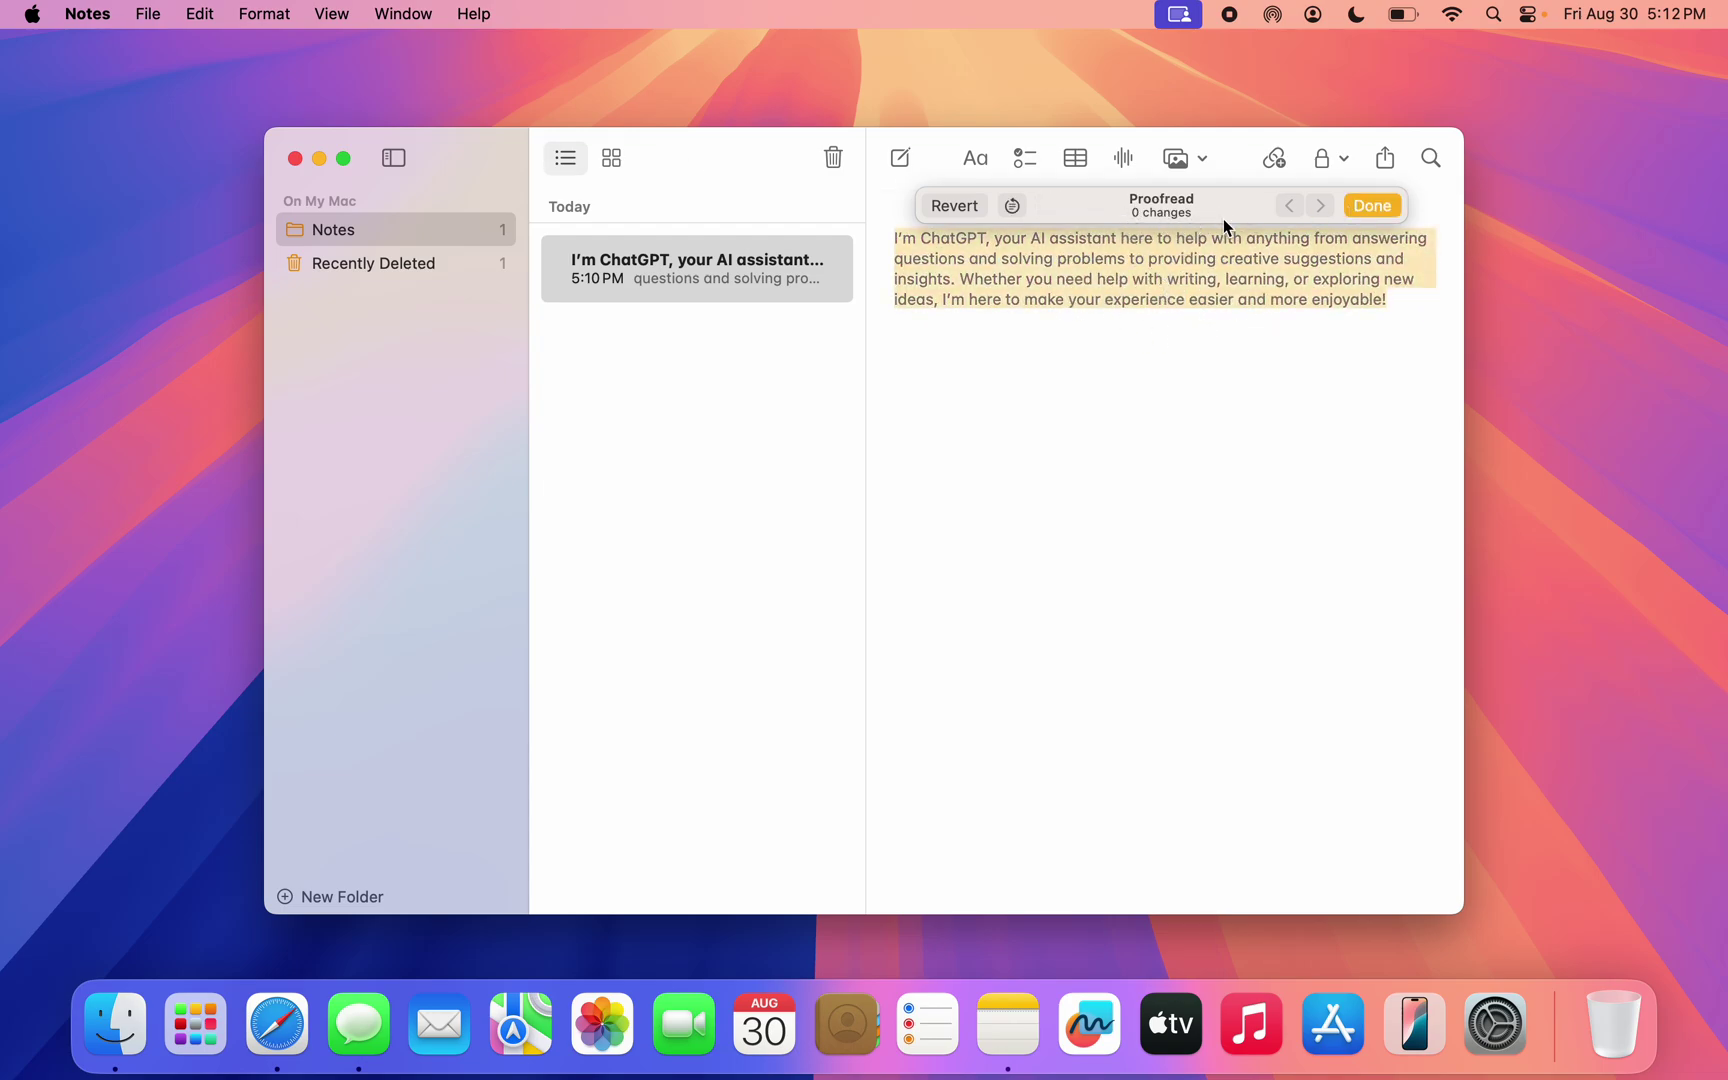
Step: Dismiss the proofread results and apply the Professional rewrite from Writing Tools to the paragraph
left_click(1372, 205)
right_click(1134, 263)
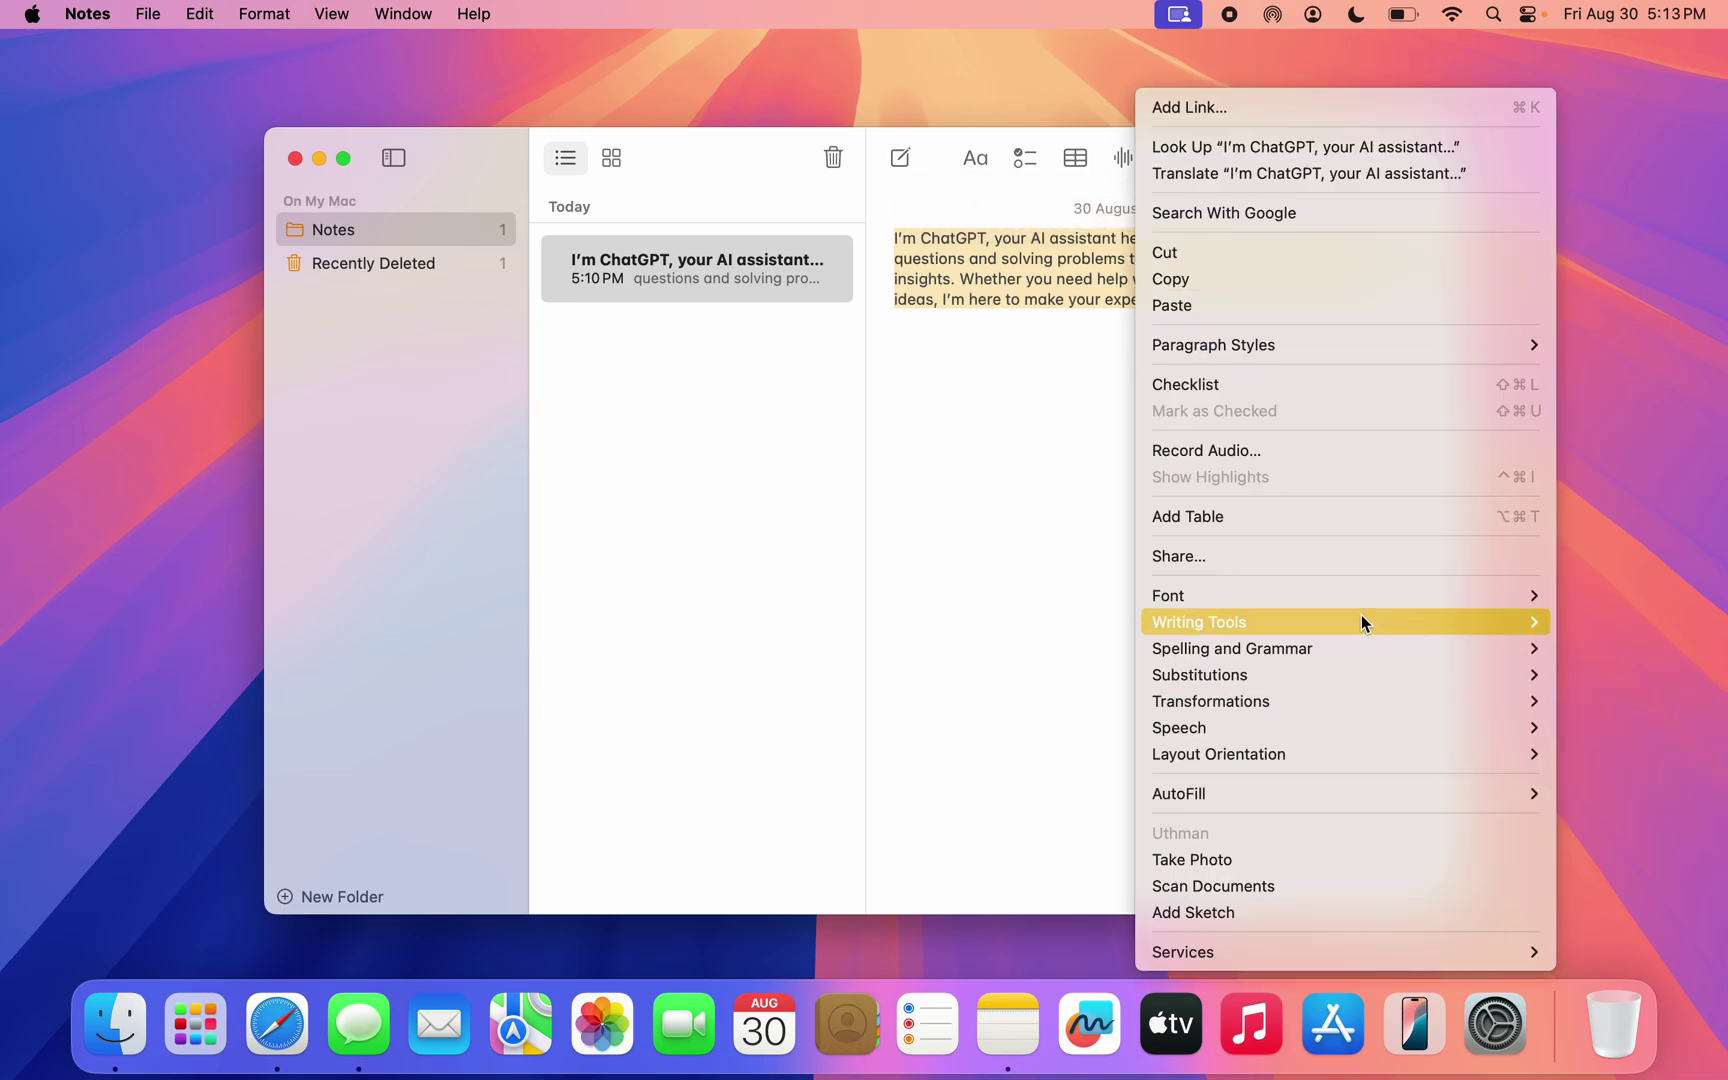
mouse_move(1200, 621)
left_click(1121, 624)
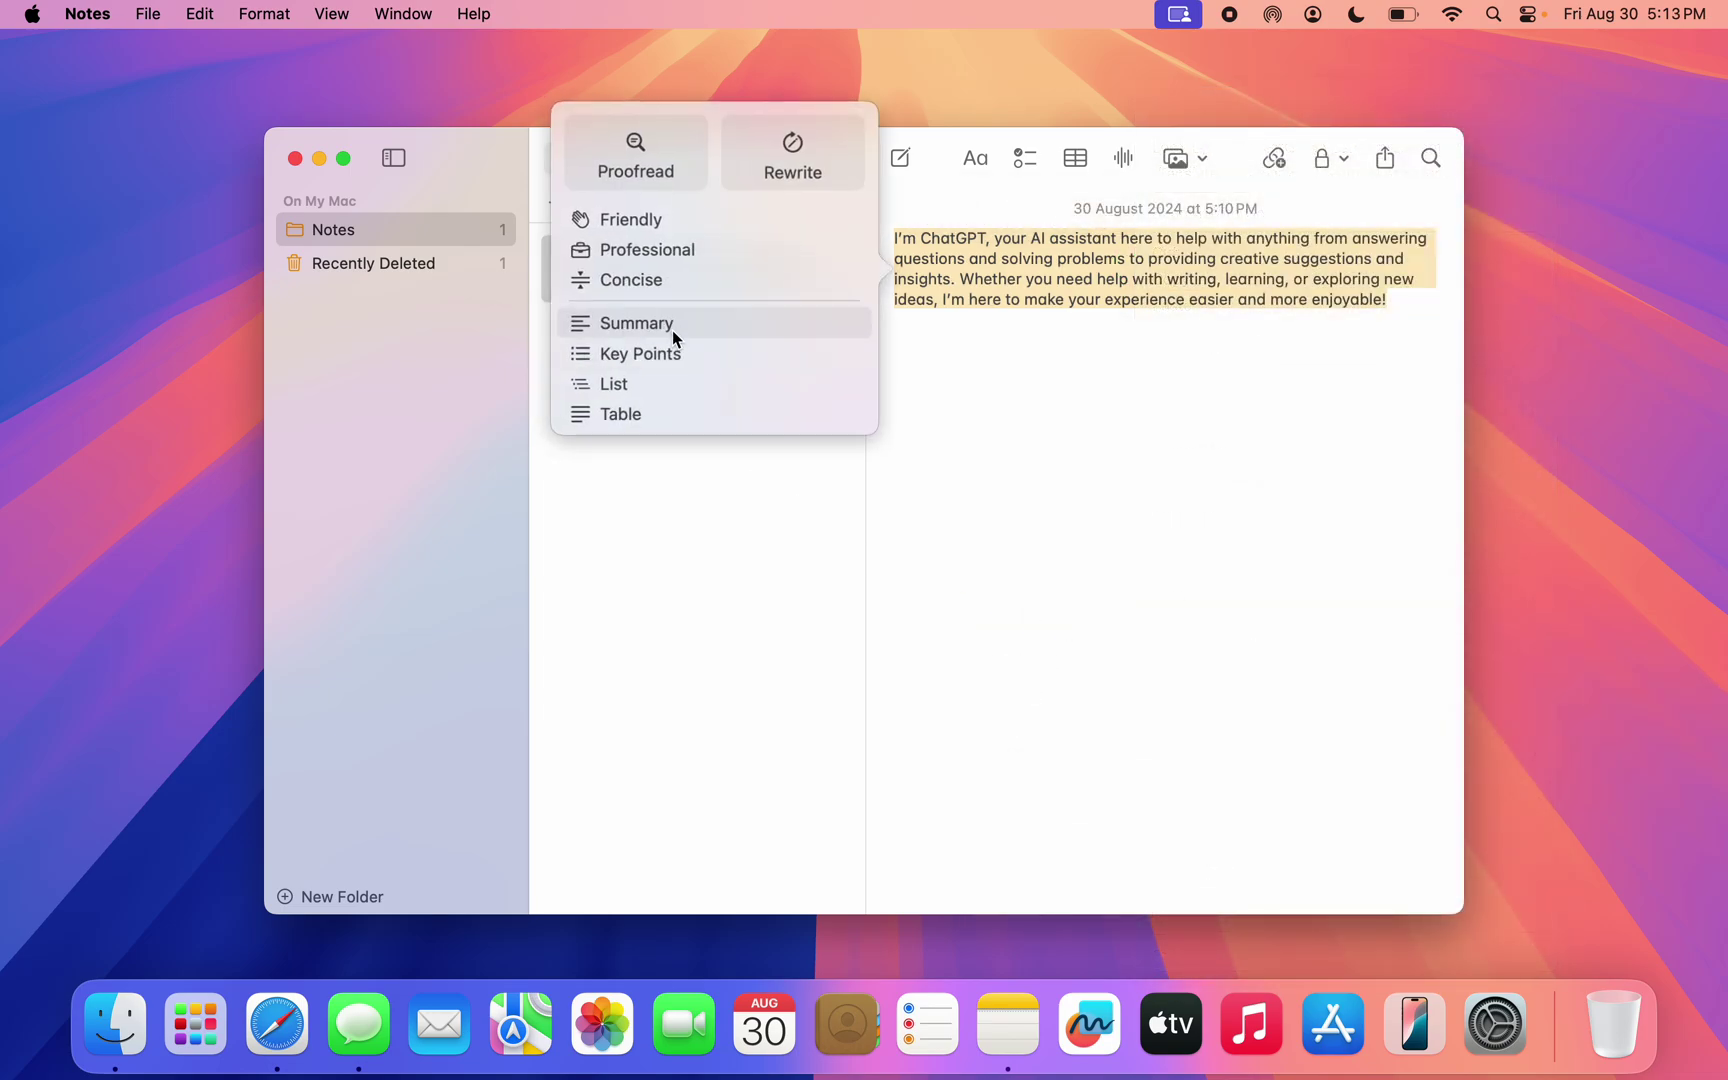
left_click(716, 250)
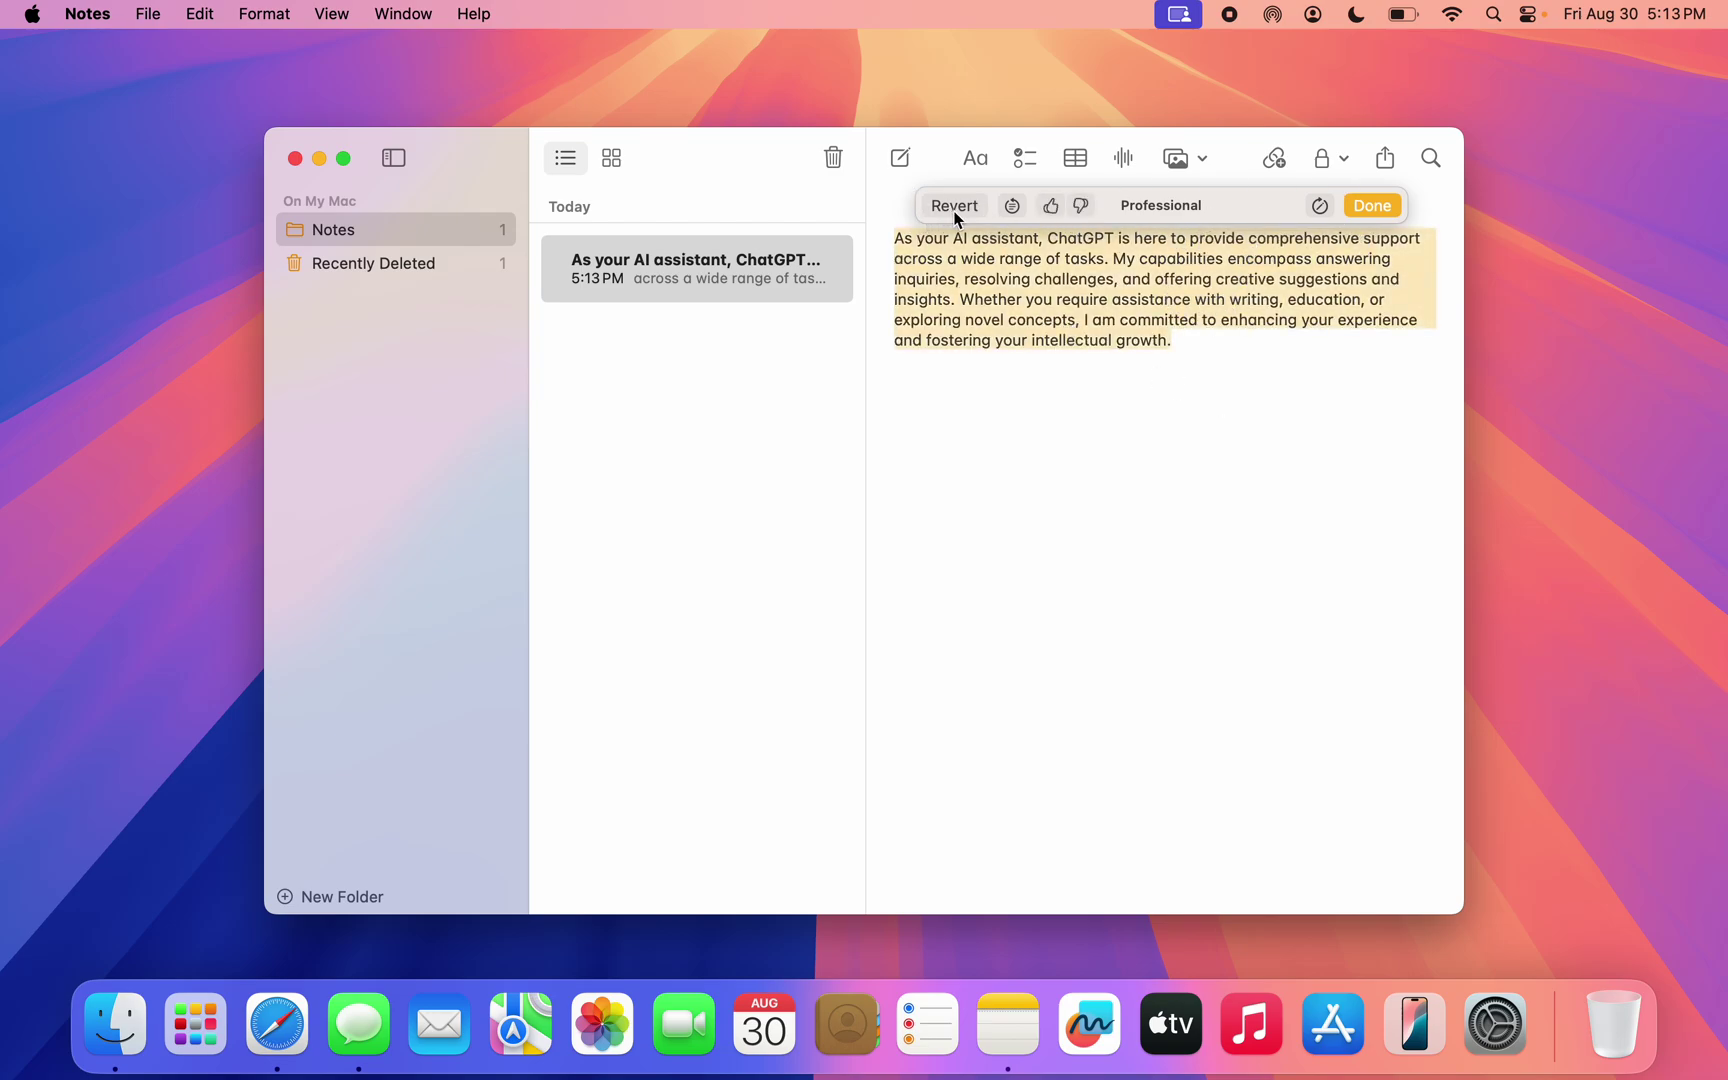
Step: Compare with the original, regenerate the professional rewrite twice, and keep the final version
left_click(1015, 211)
left_click(1015, 211)
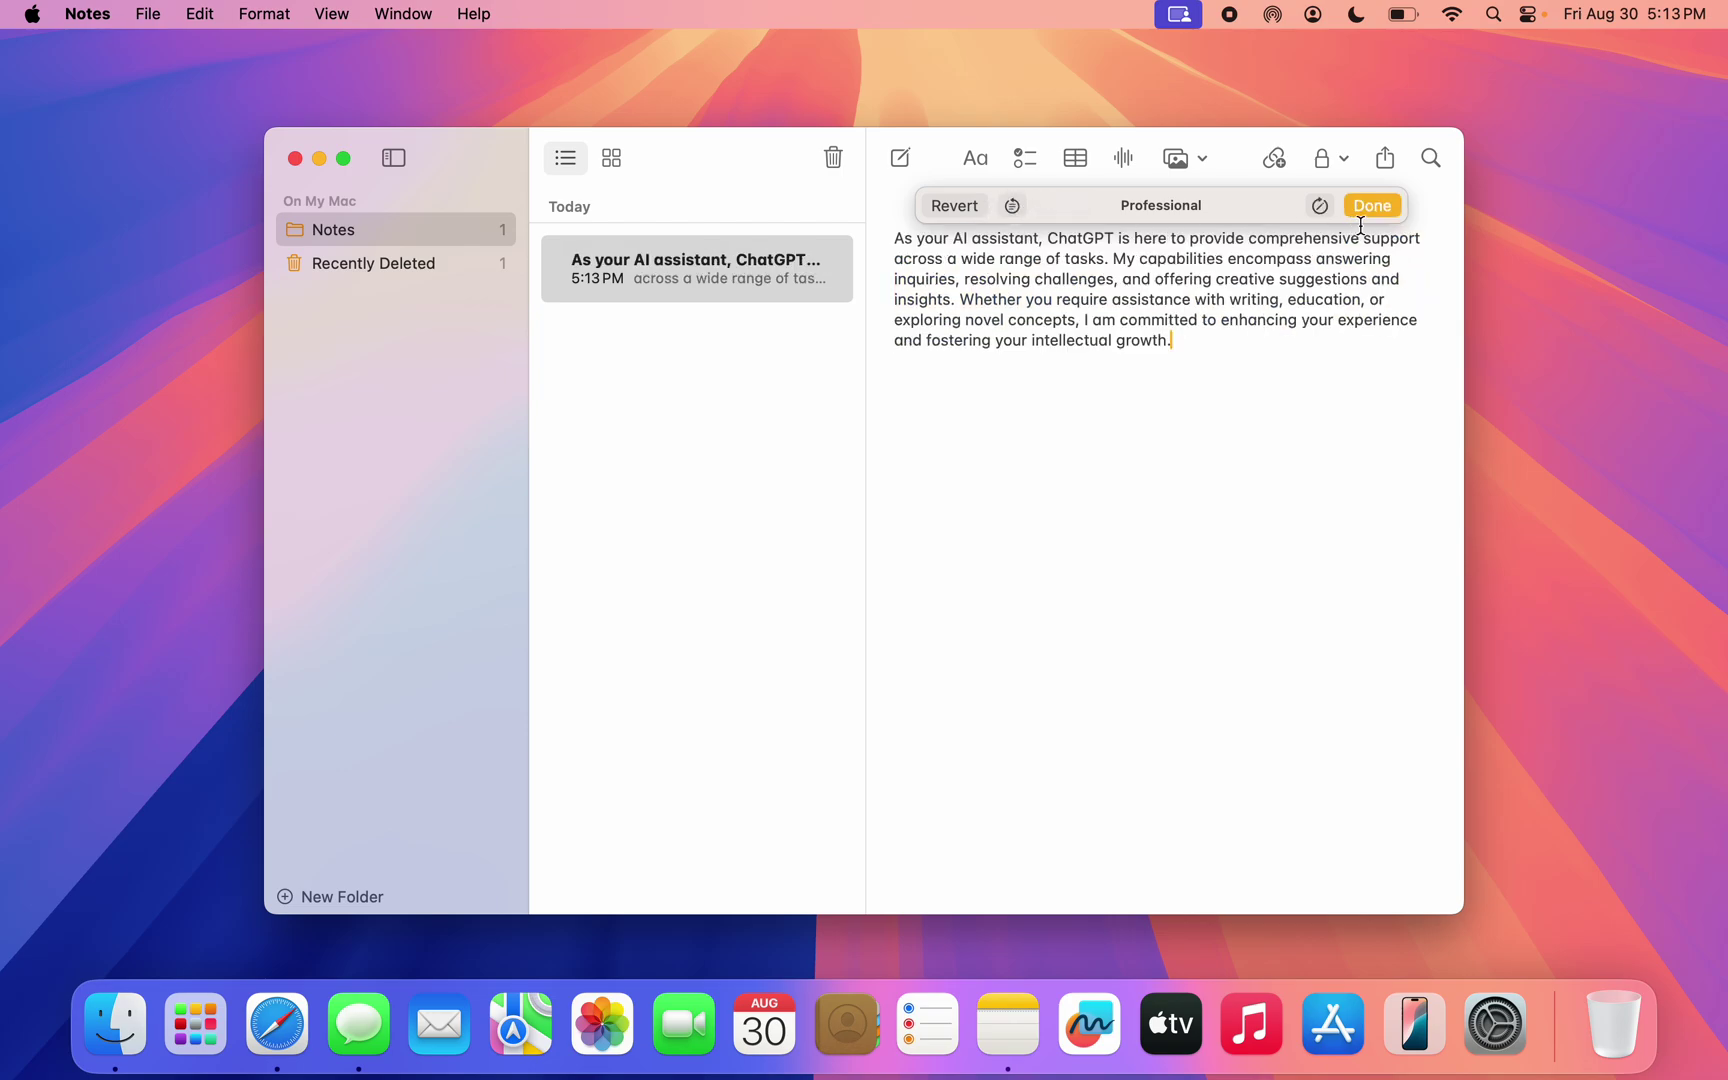
left_click(1319, 205)
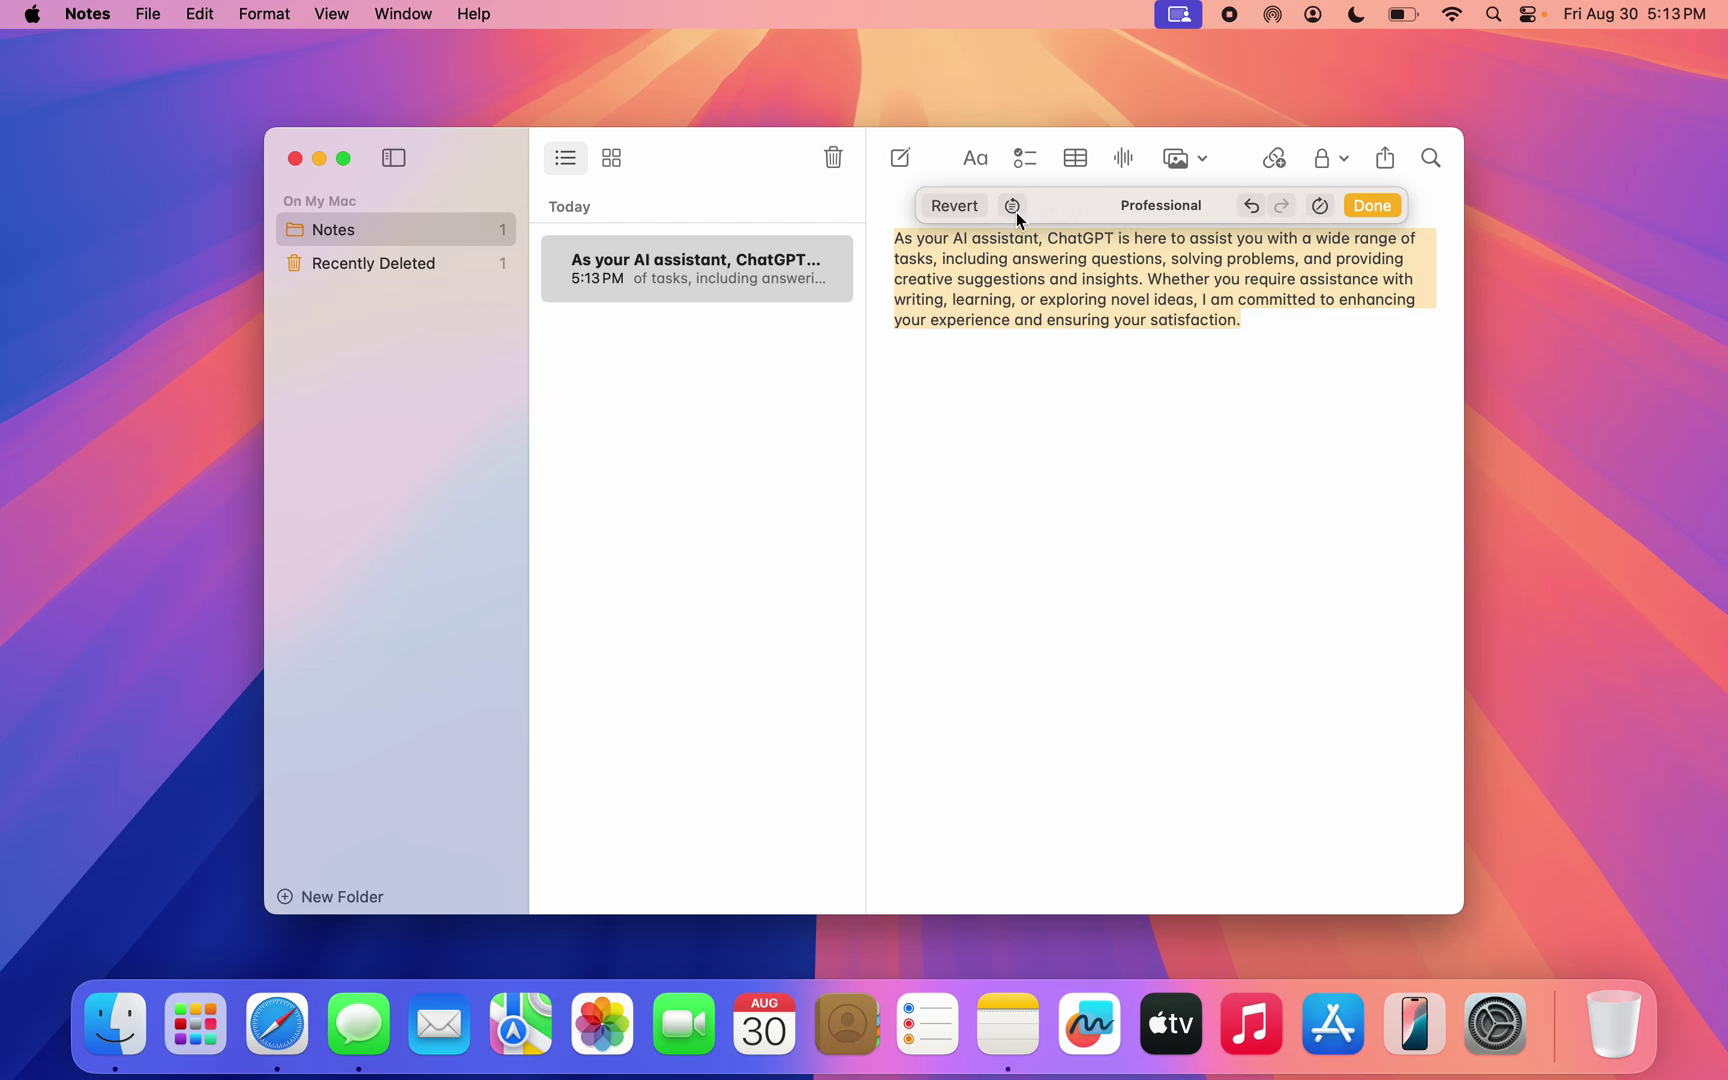
left_click(1320, 206)
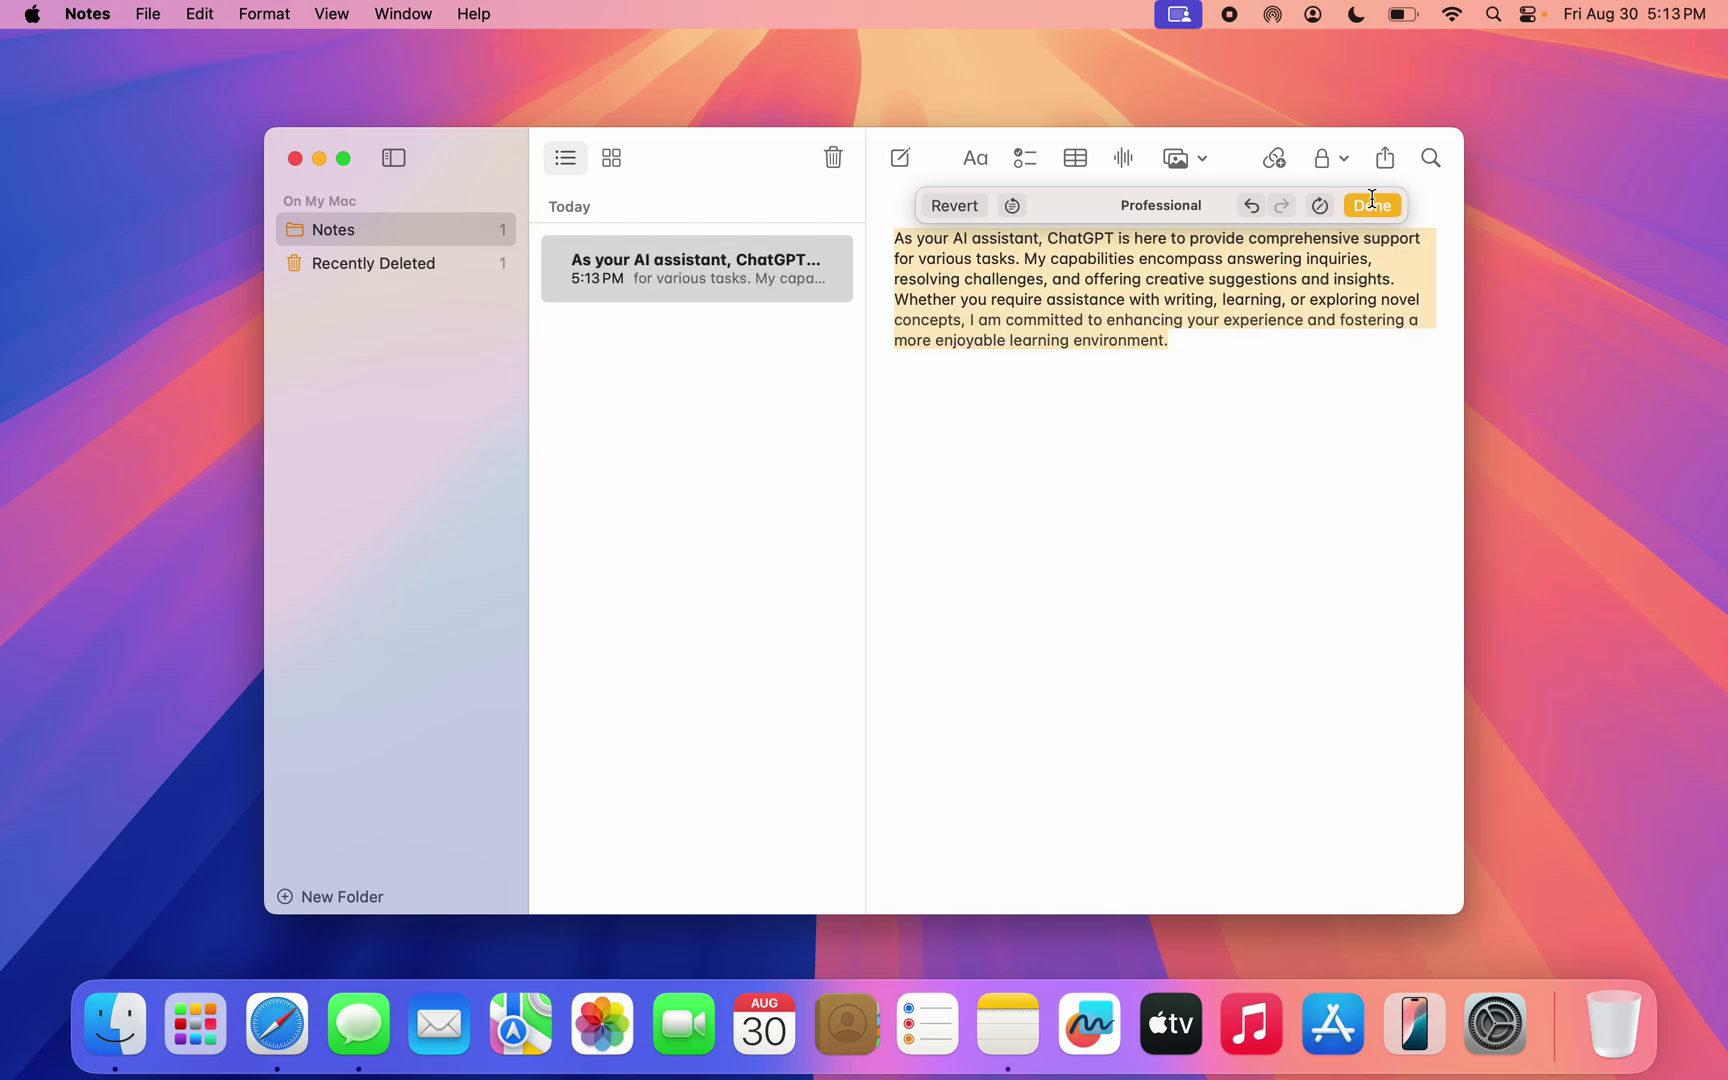
left_click(1375, 207)
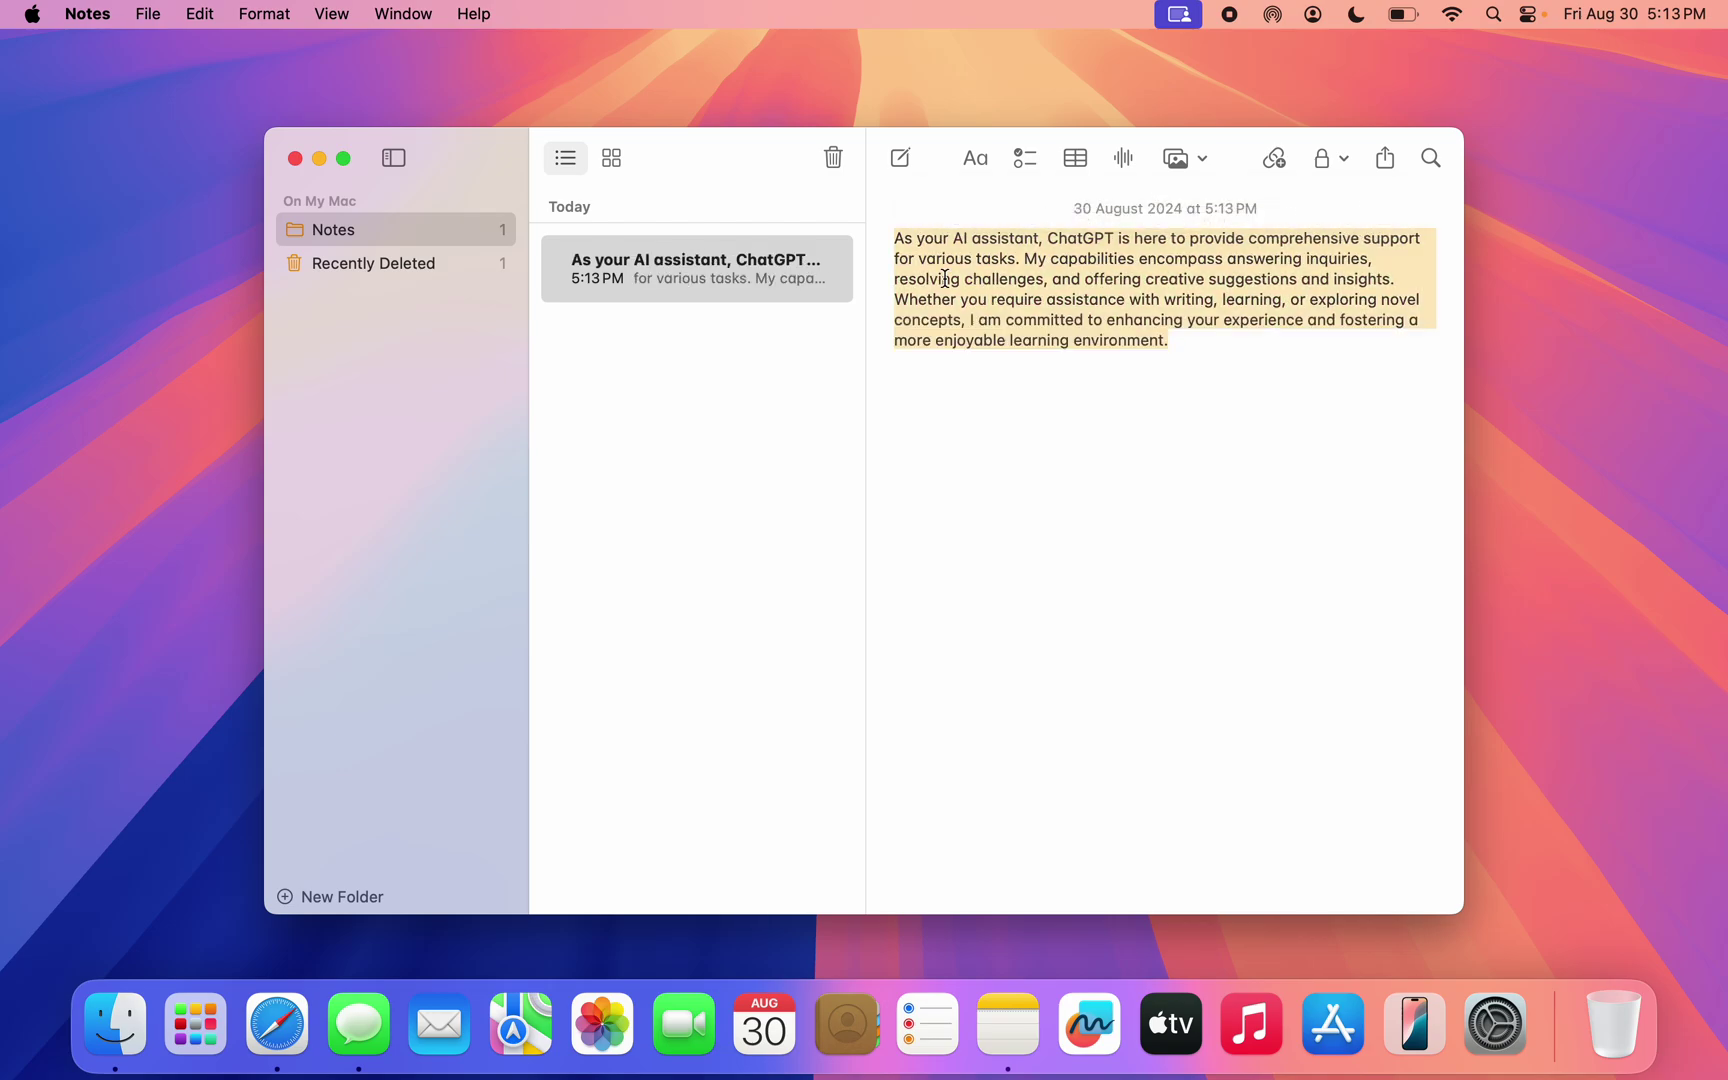